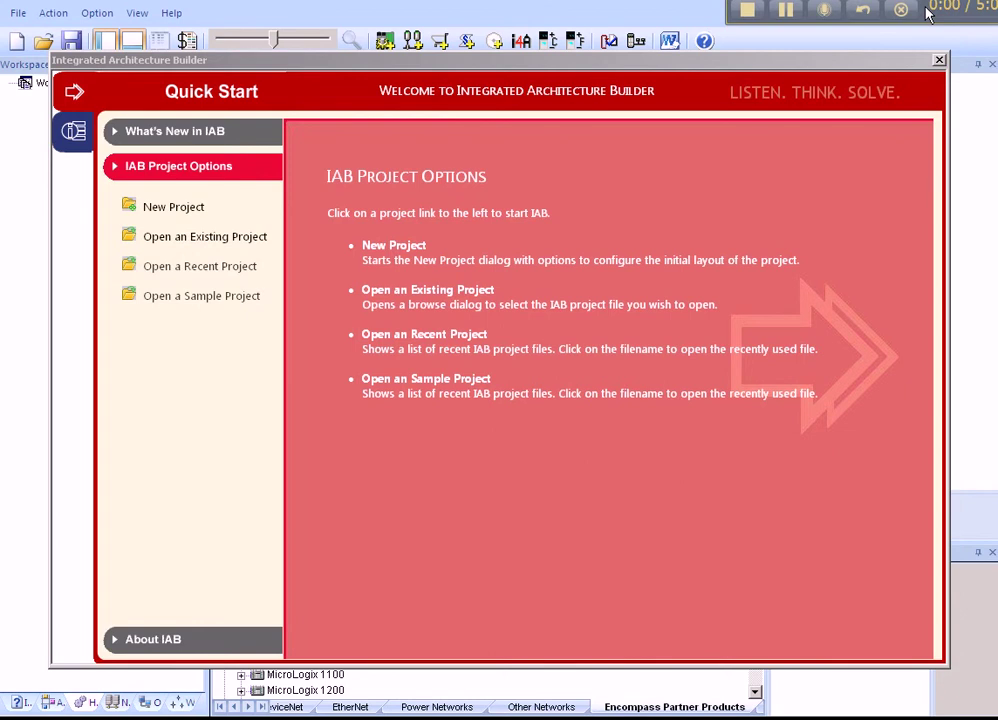
Create an empty workspace named 312, then switch to the RACO home page in Firefox.
click(166, 214)
text(312)
key(Return)
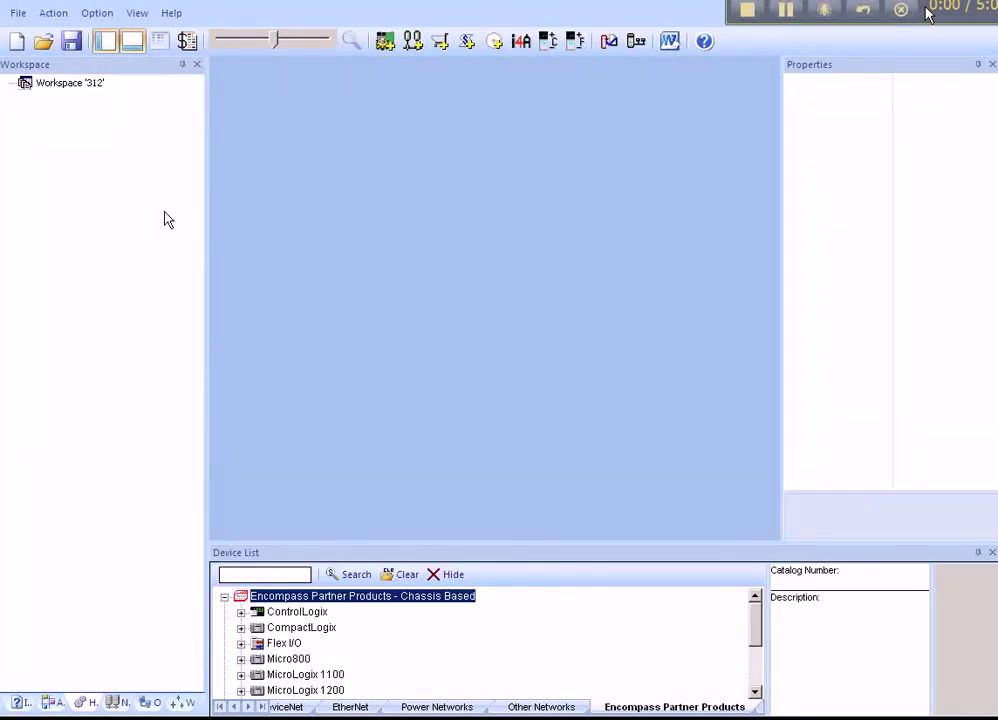
key(alt+Tab)
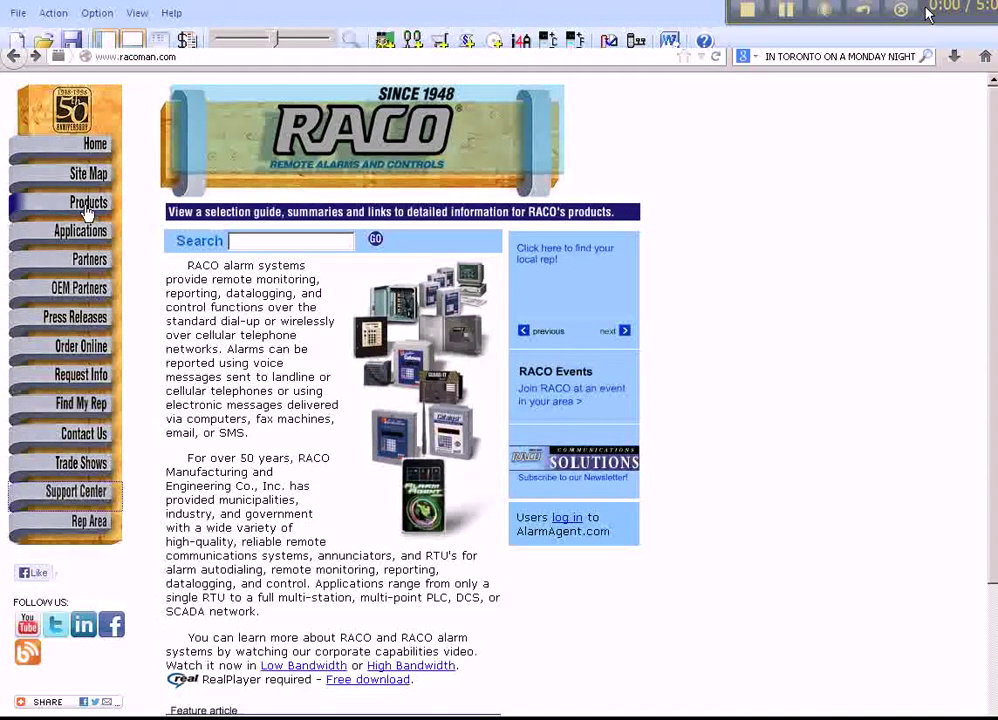
Search RACO's Support Center answers using the keyword suggested after typing 'r'.
click(76, 496)
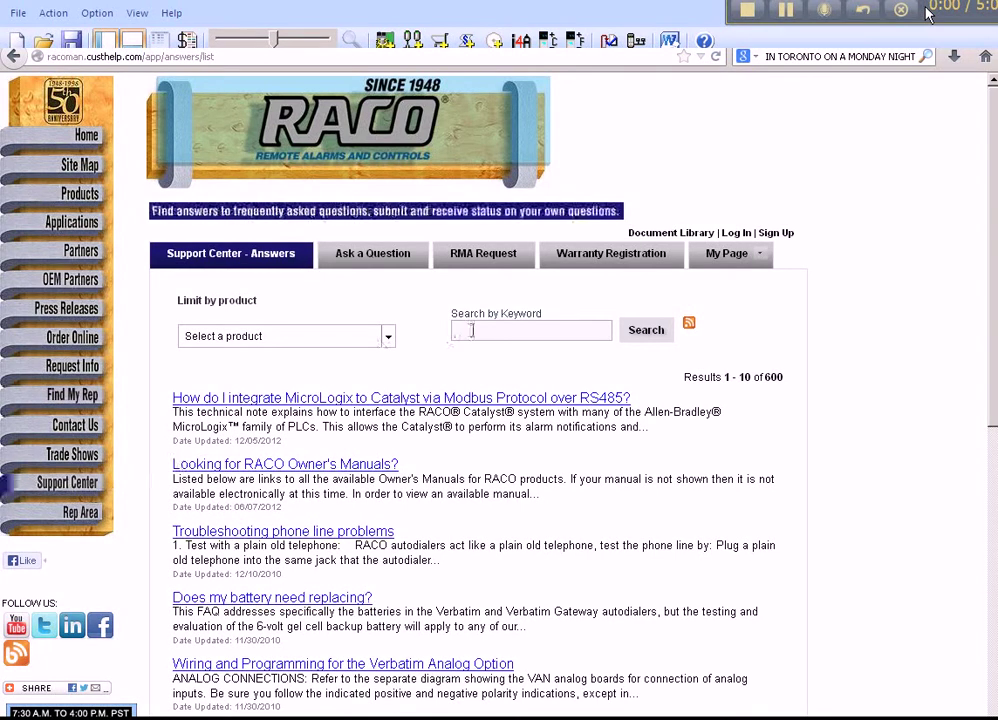
text(r)
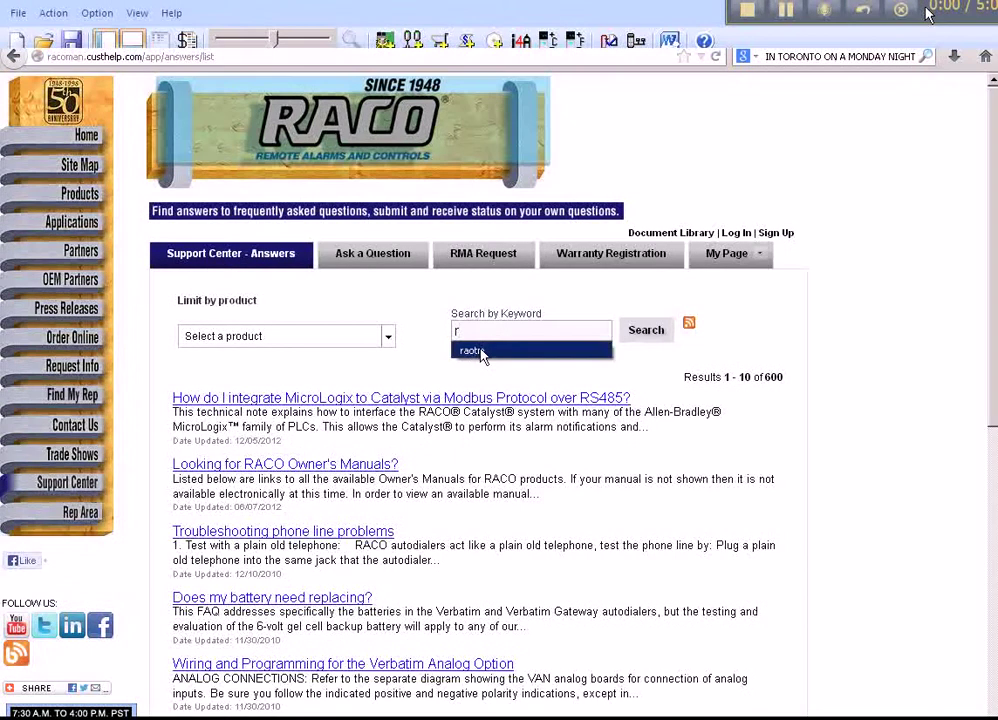
click(470, 350)
click(636, 329)
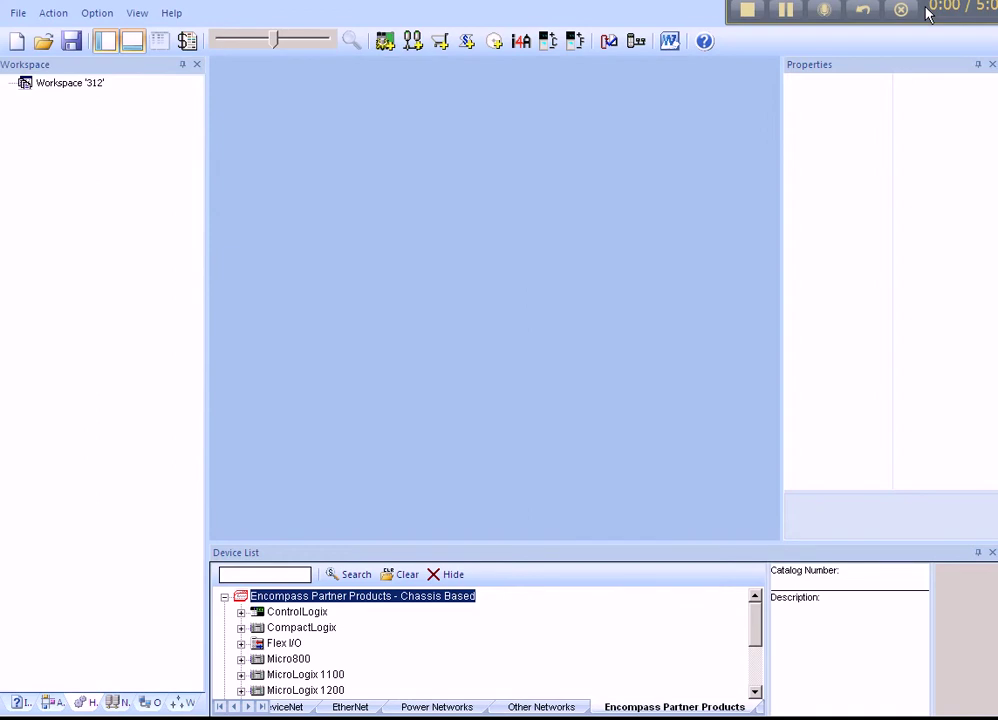
Select the Micro830 controller 2080-LC30-16QWB under Micro800 Base Units as new hardware.
right_click(86, 50)
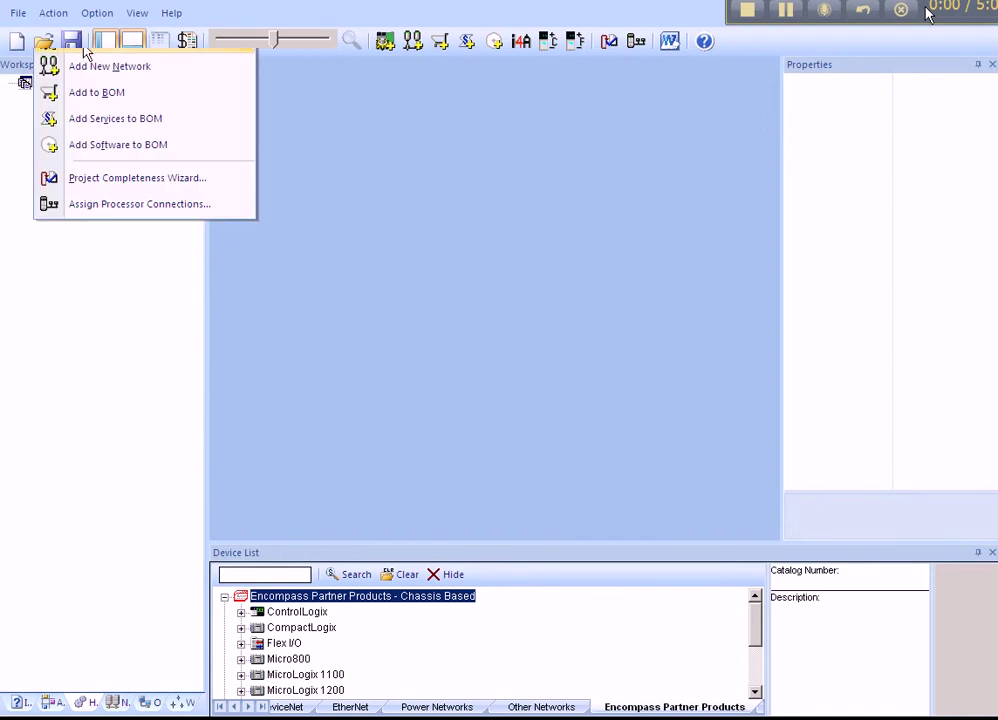
click(86, 50)
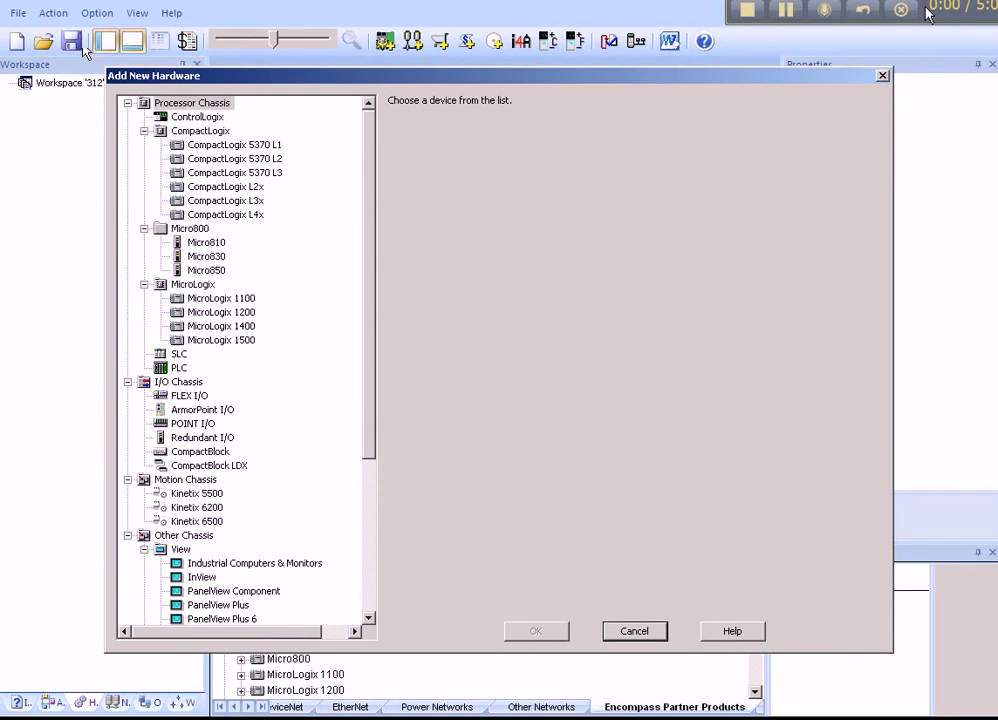
click(205, 258)
click(416, 269)
click(432, 283)
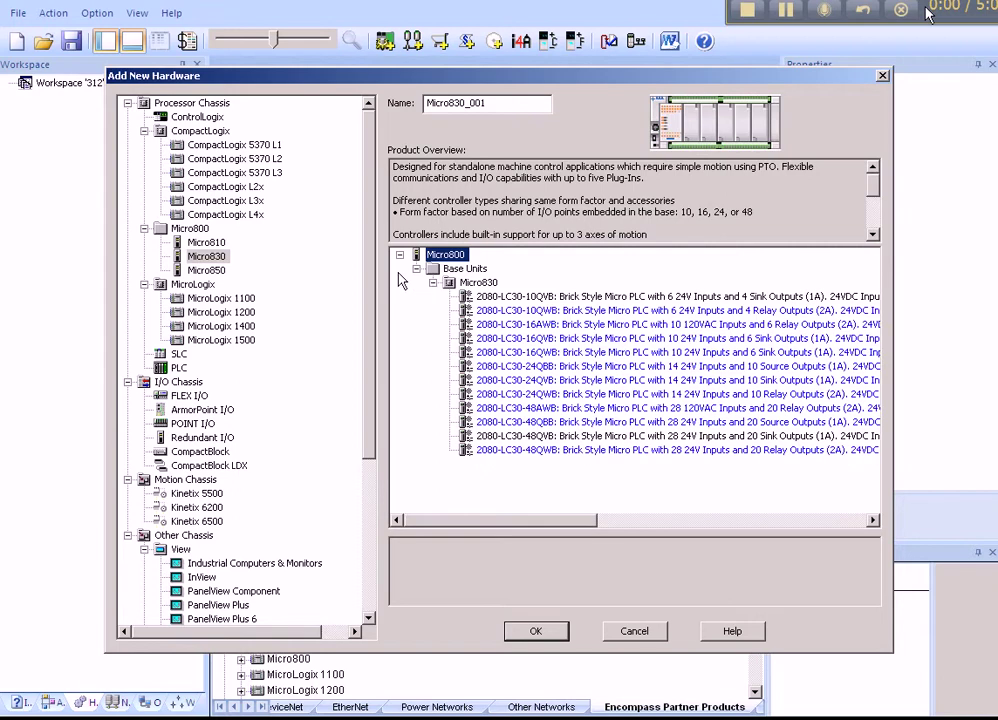
click(540, 352)
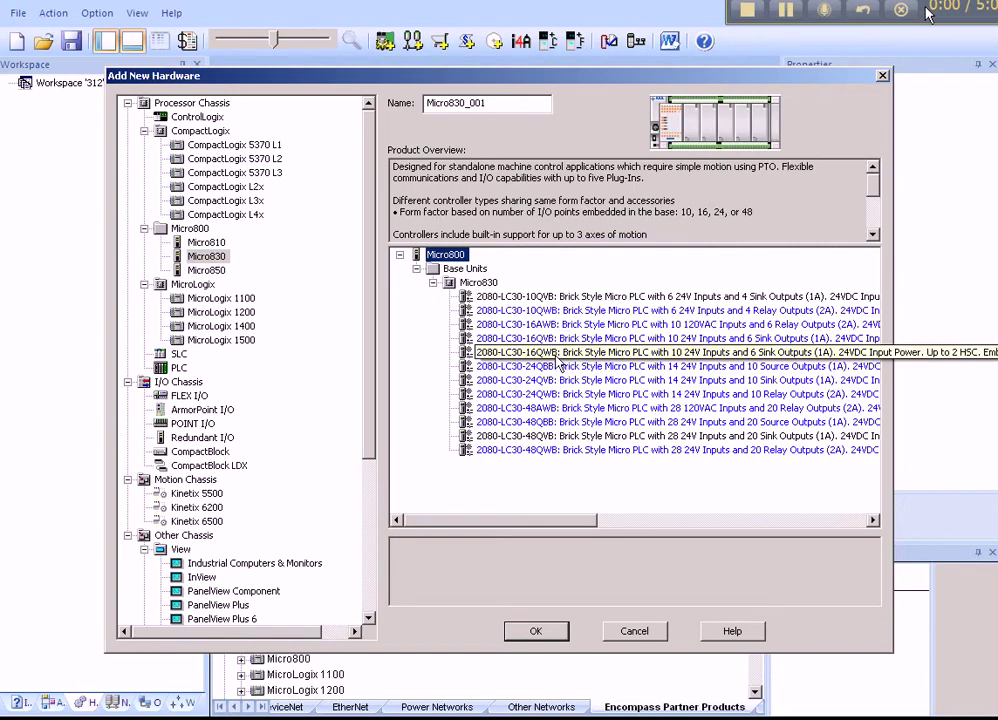
Add Micro830_001 and connect it to a new Modbus Serial (ASCII, RTU) network with the default name.
click(533, 632)
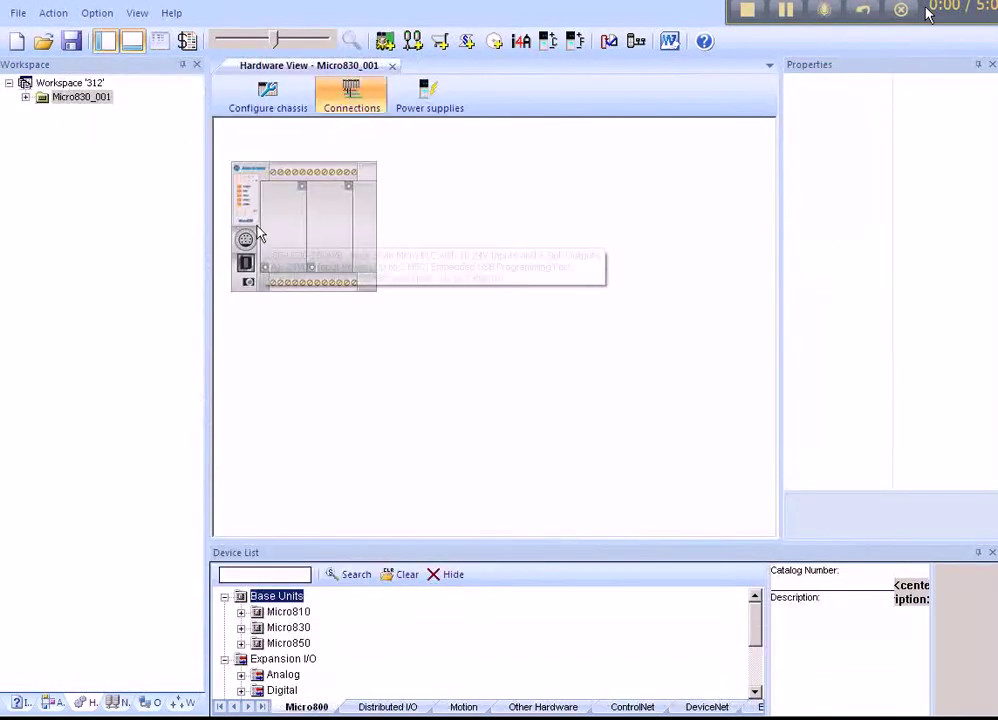
click(260, 233)
right_click(265, 234)
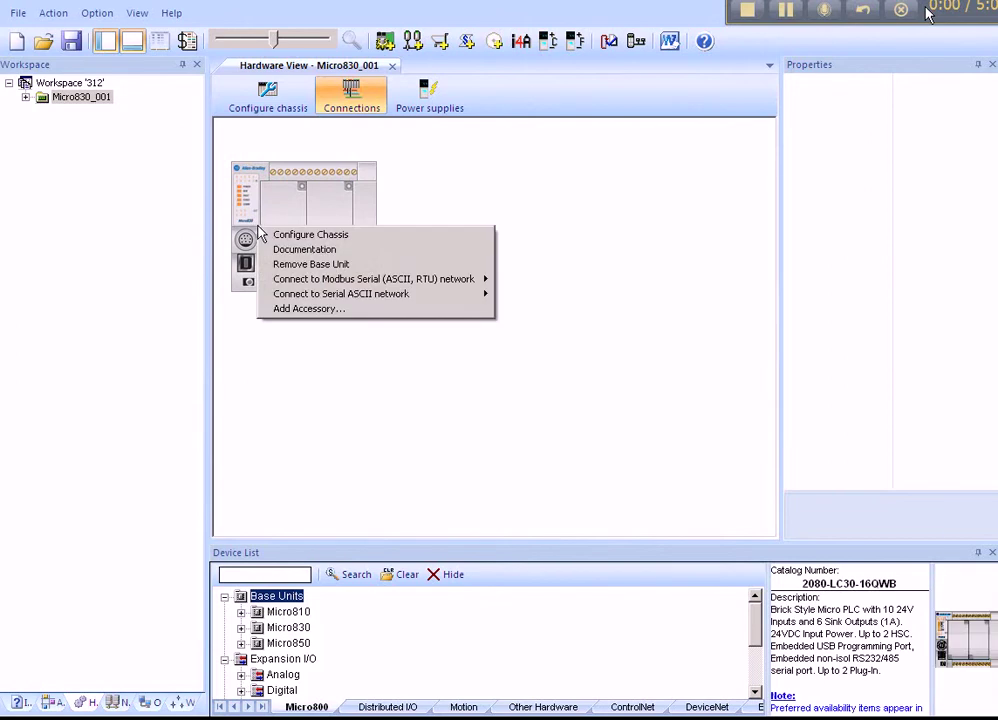
mouse_move(373, 279)
click(515, 279)
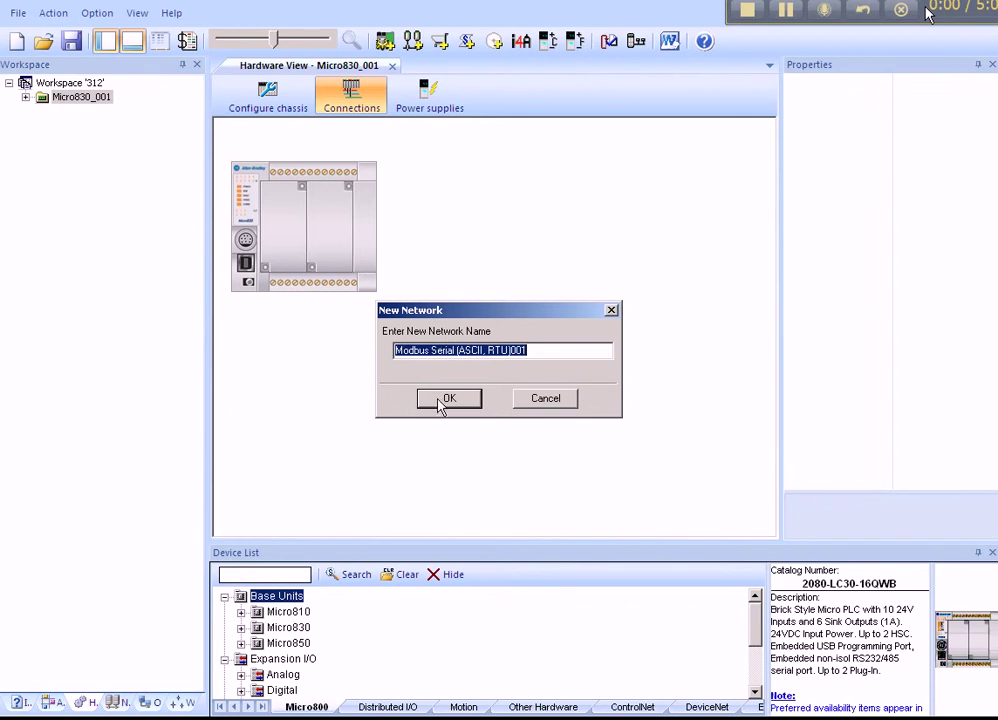
click(446, 399)
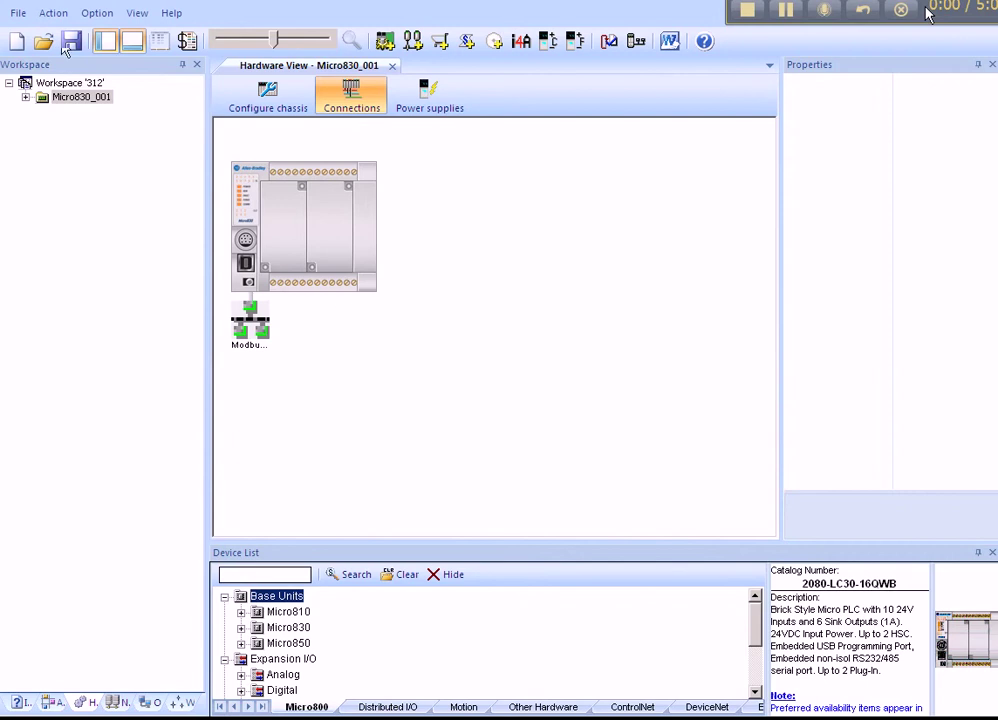
Pick RACO's Verbatim Gateway 321VPLC-4C-32AB under Encompass Partner Products as new hardware.
right_click(255, 194)
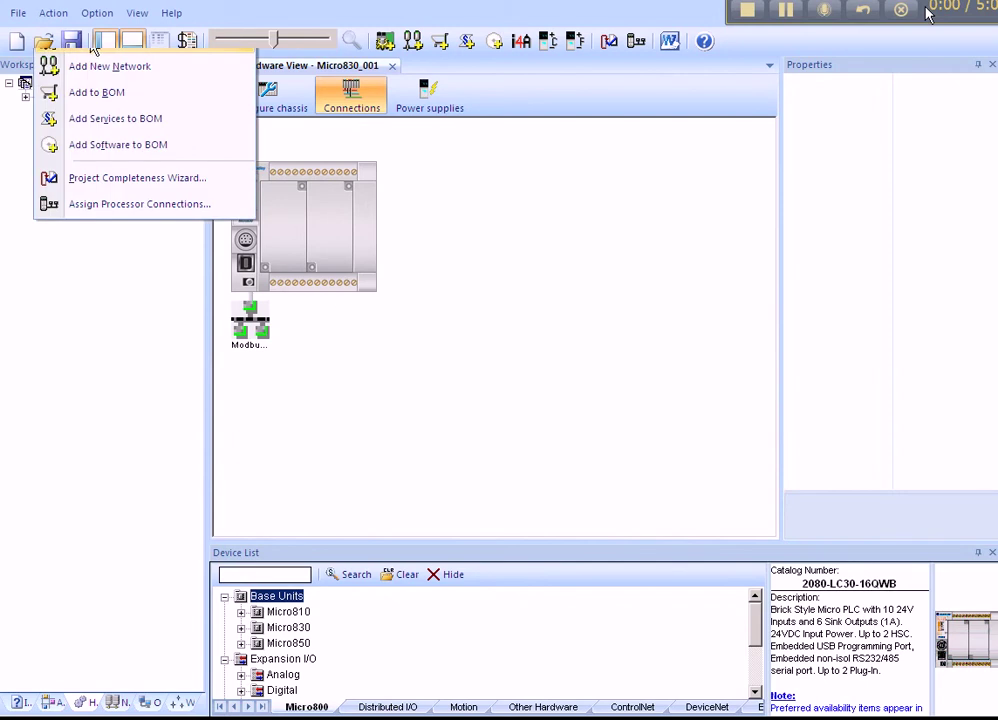
click(105, 66)
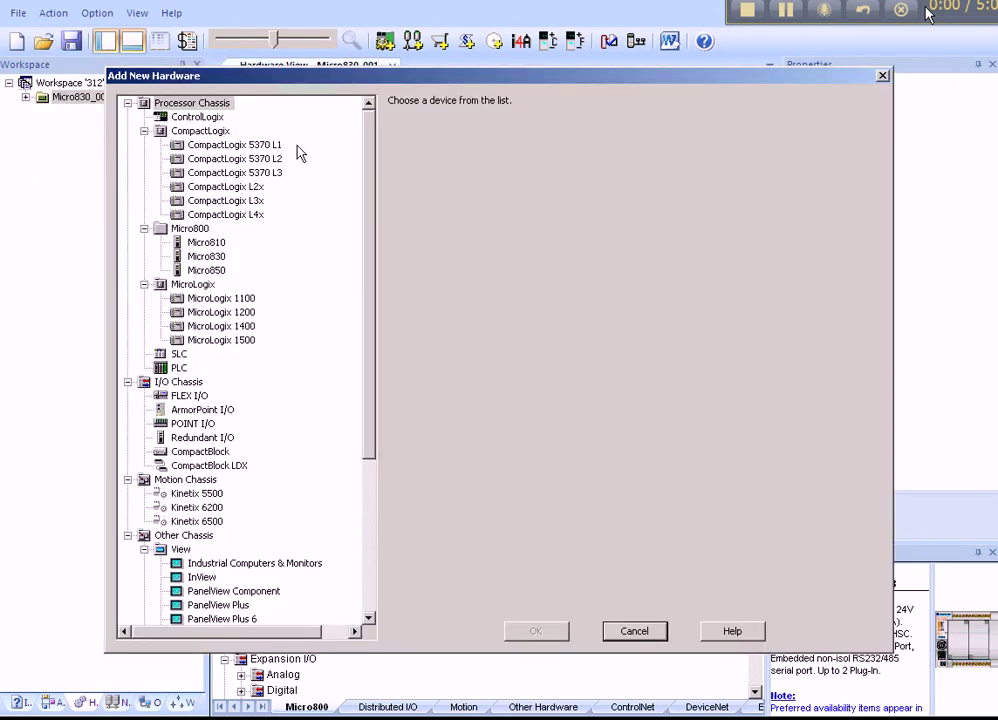
drag(374, 178, 375, 313)
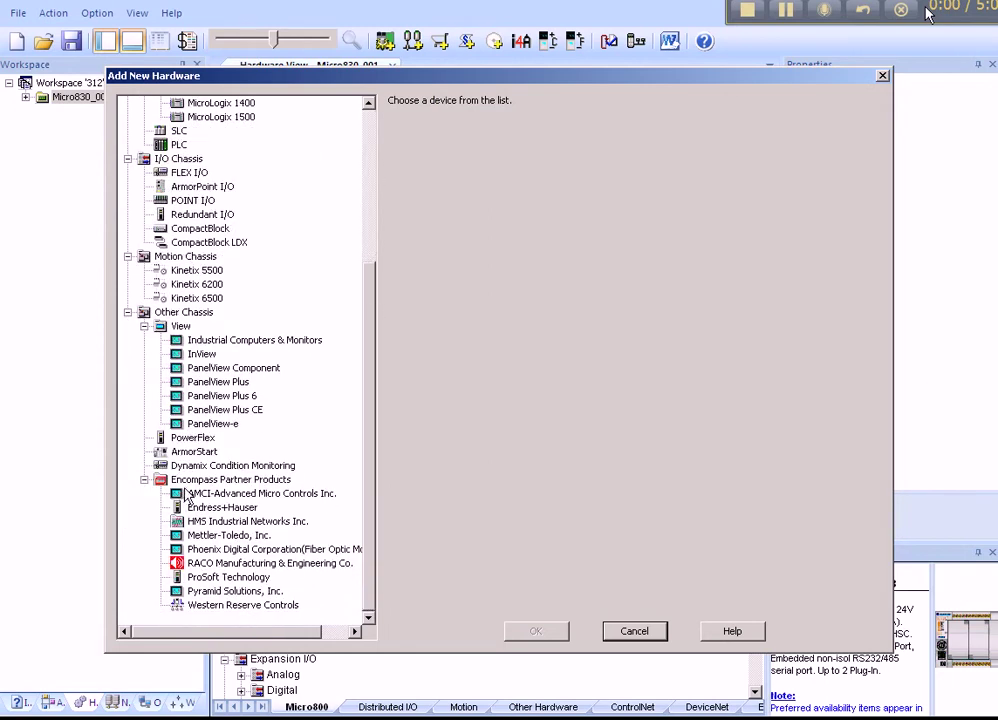
click(183, 491)
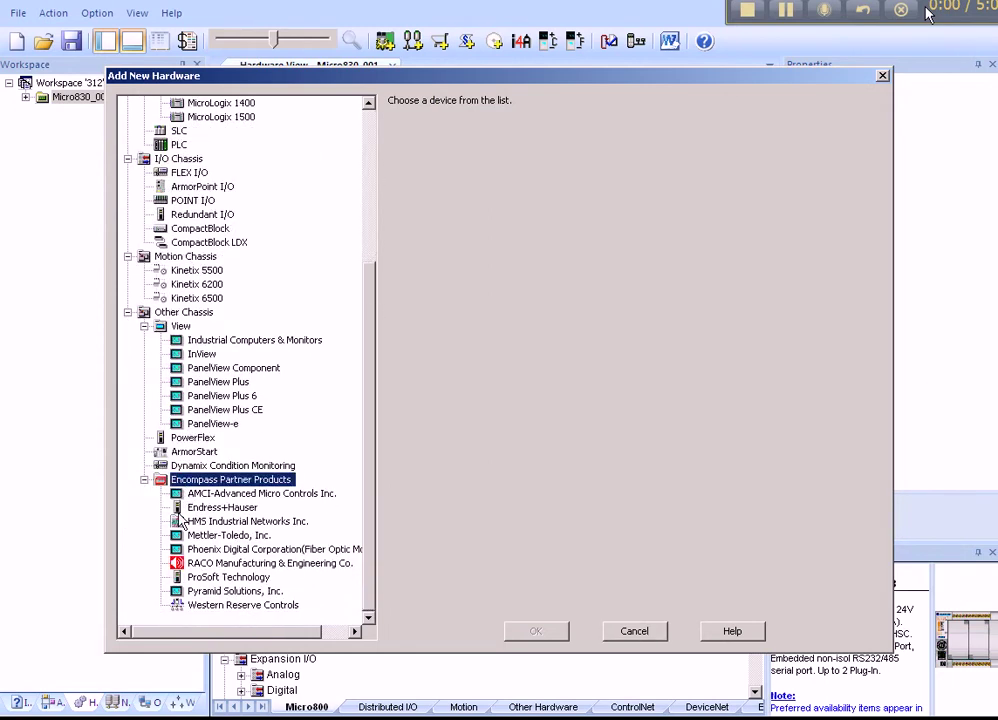
click(211, 565)
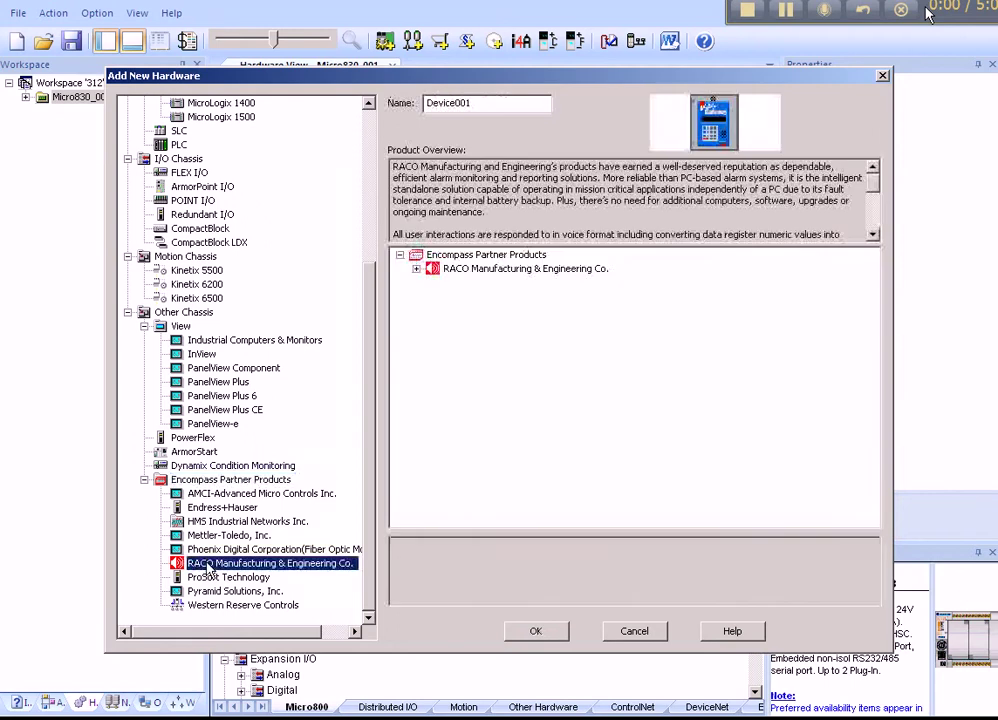
click(417, 269)
click(433, 283)
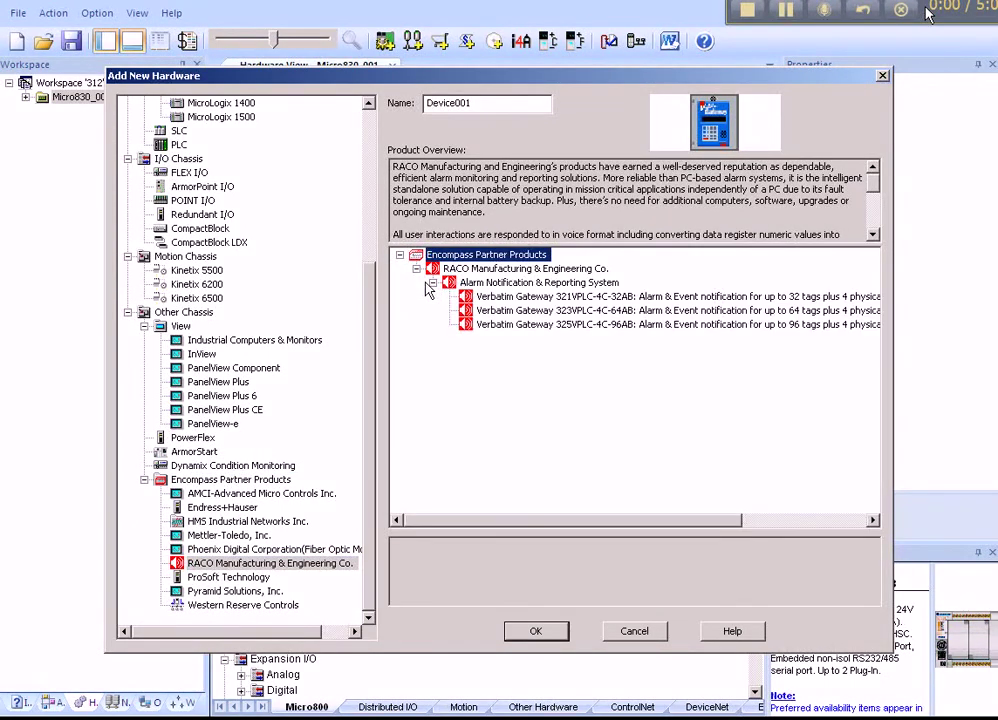
click(510, 298)
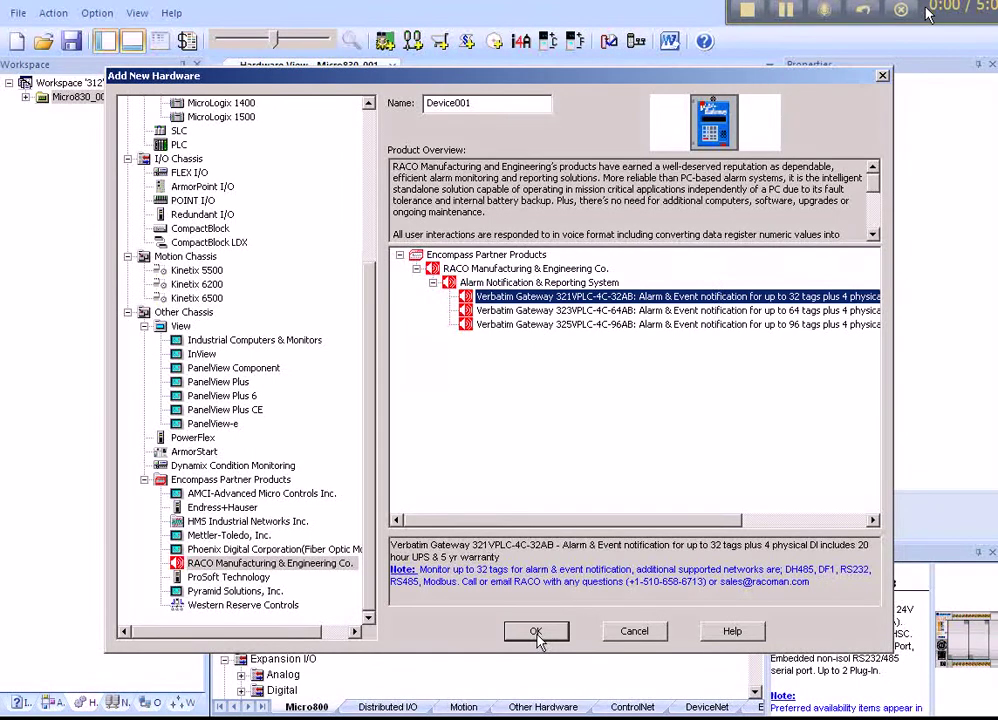
Add the Verbatim Gateway and connect its Port 2 to Modbus Serial (ASCII, RTU)001.
click(536, 632)
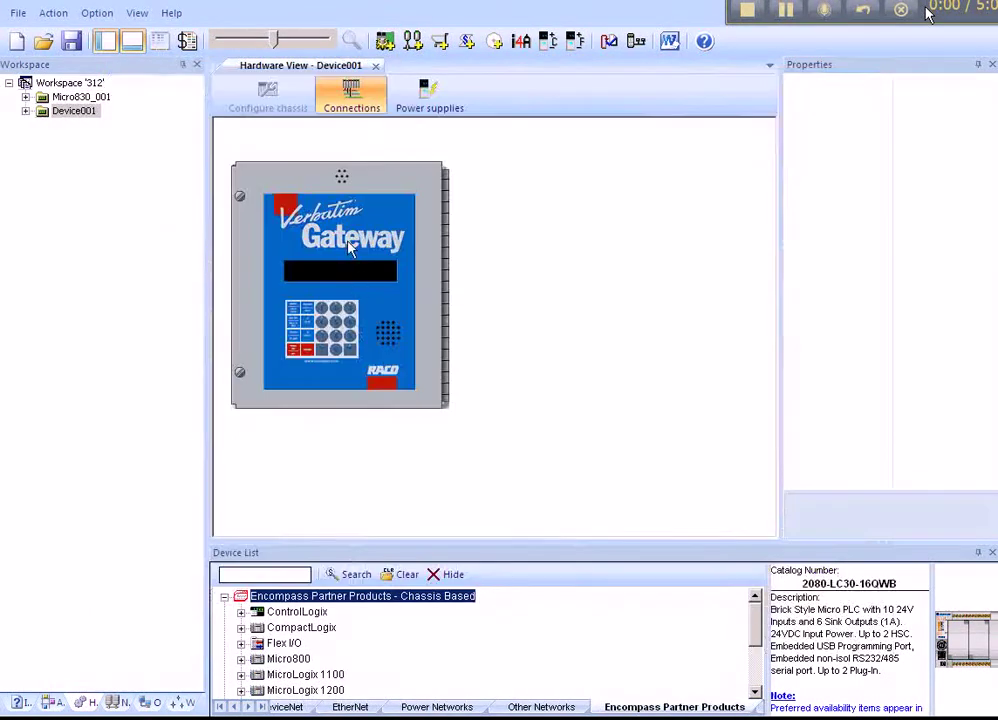
right_click(349, 247)
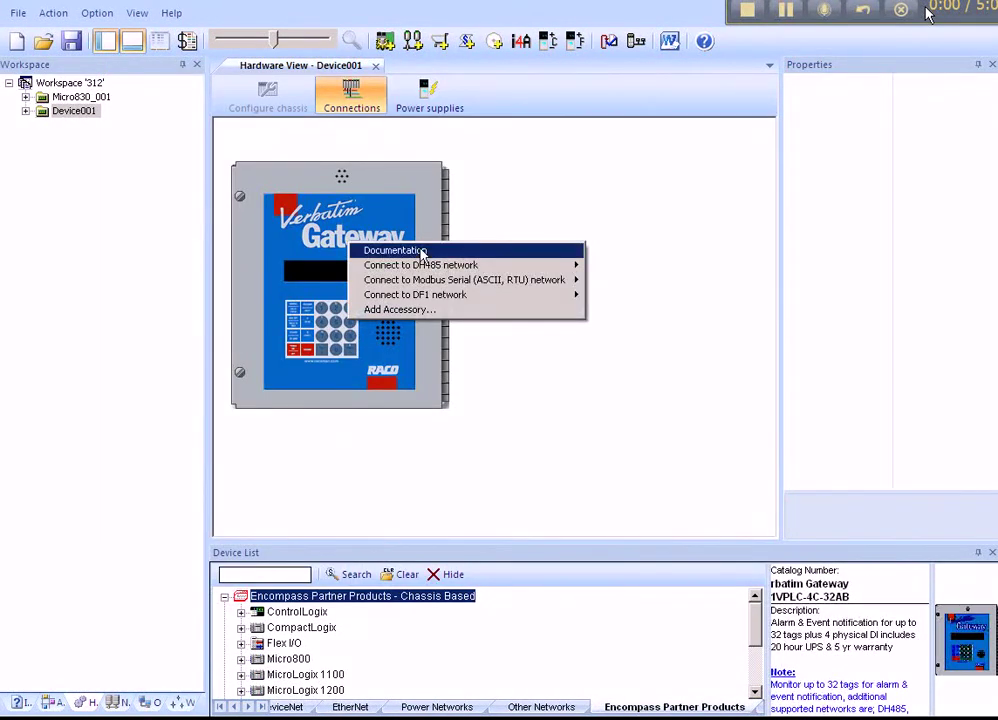
mouse_move(464, 280)
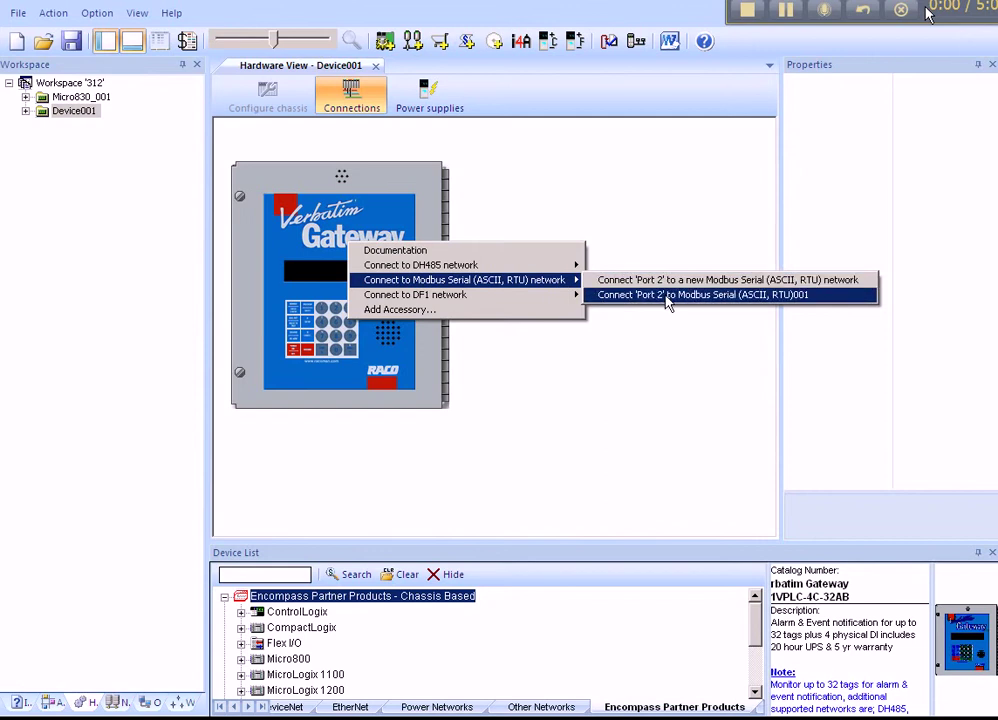
click(668, 295)
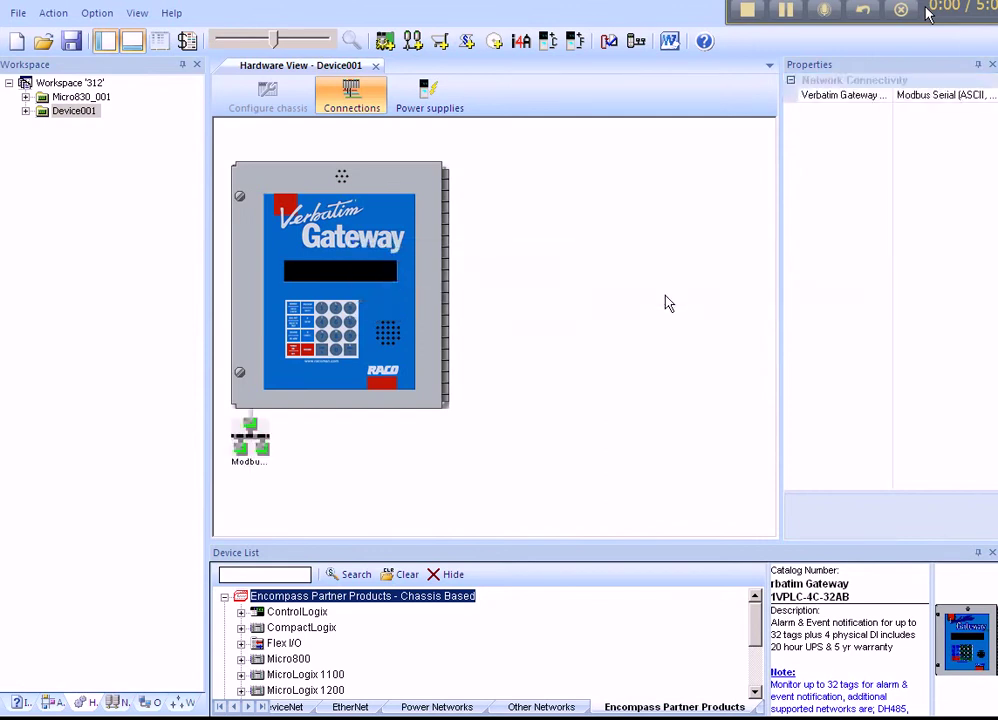
Rename Device001 to VerbatimGateway.
click(74, 112)
right_click(79, 118)
click(117, 125)
text(VerbatimGateway)
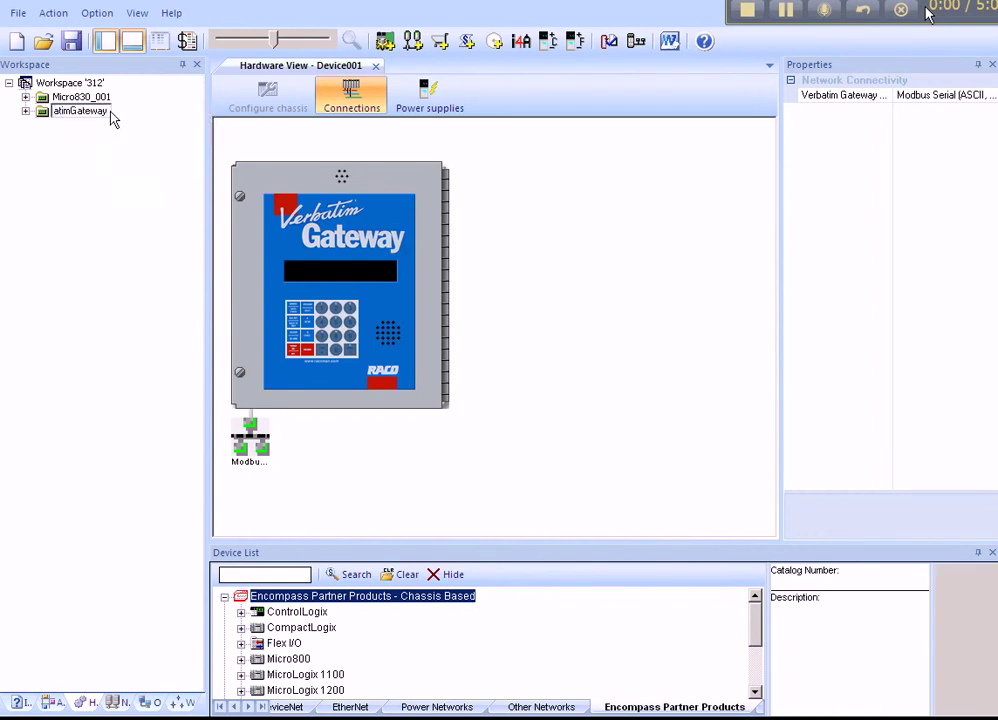
key(Return)
right_click(267, 210)
Add one 515VAB-ENI EtherNet Comm. Cable accessory to the VerbatimGateway.
click(296, 255)
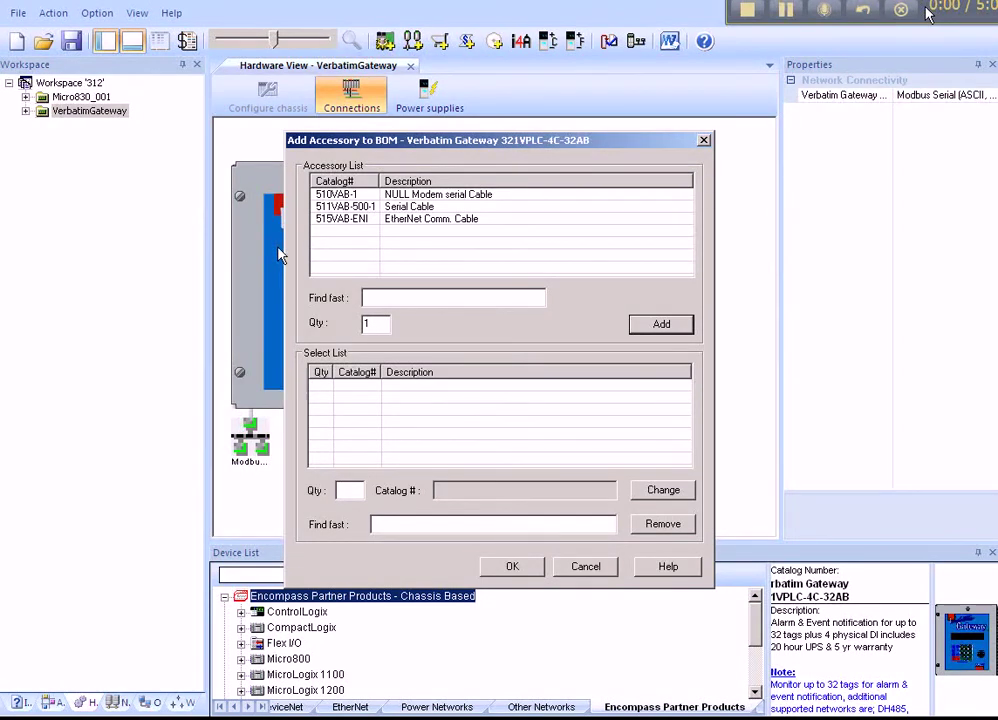
click(333, 219)
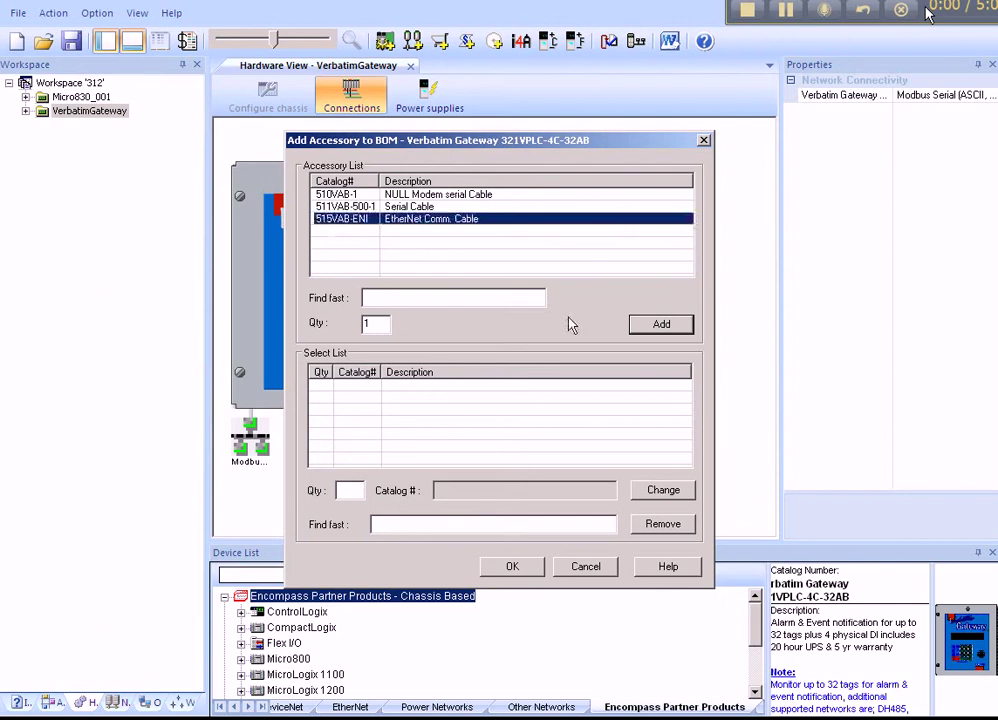
click(664, 330)
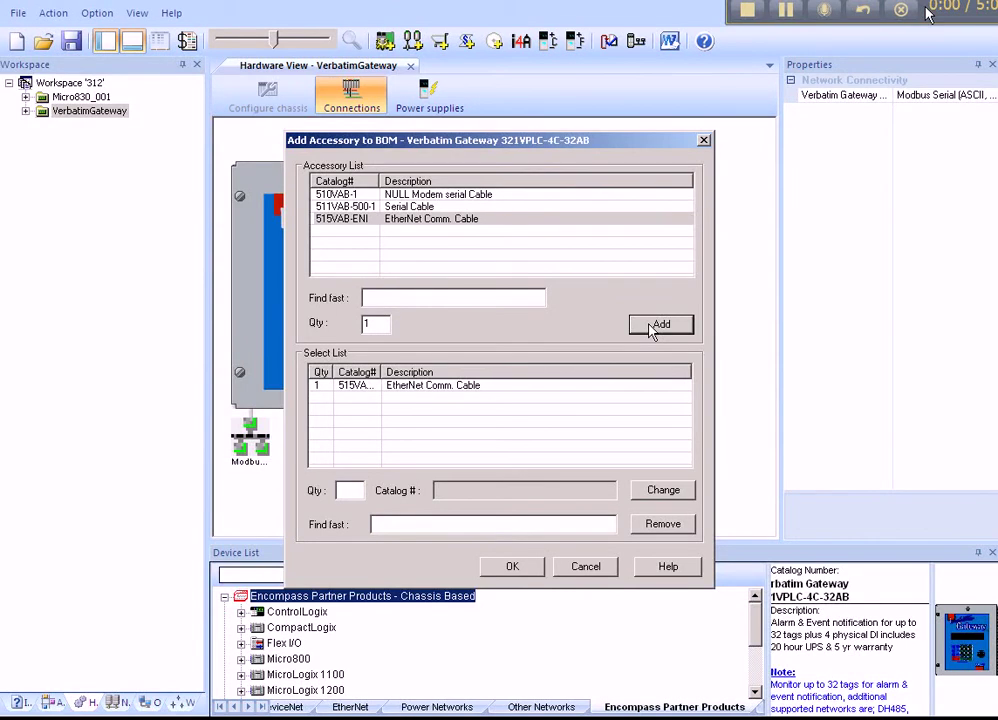
click(510, 568)
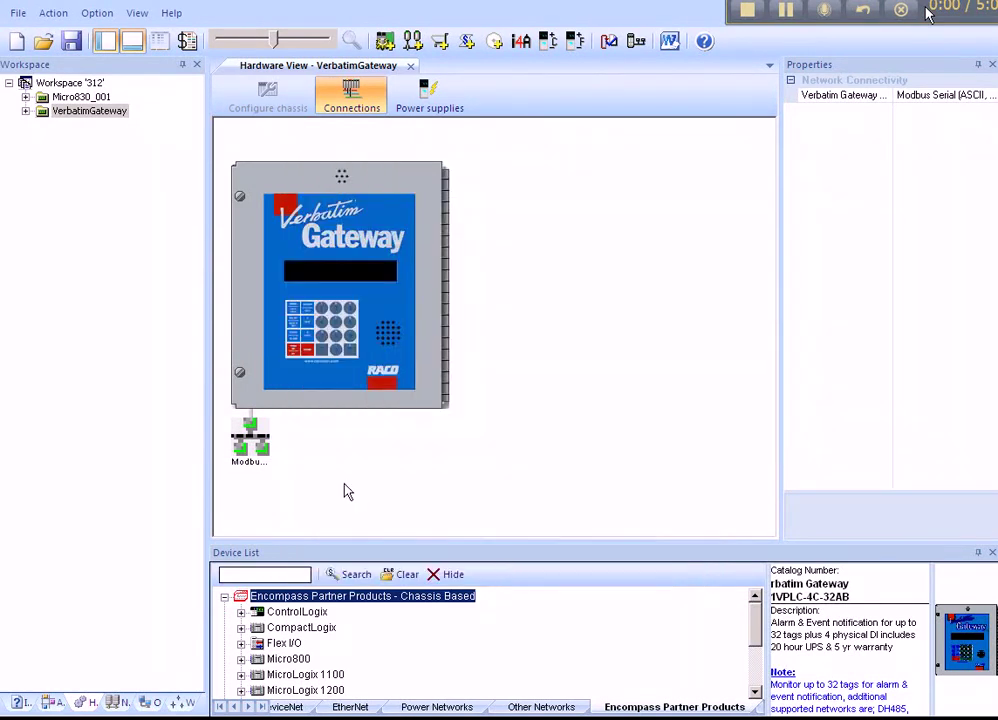
View the Modbus Serial network, save project 312, and review its 239.00 project BOM.
click(124, 701)
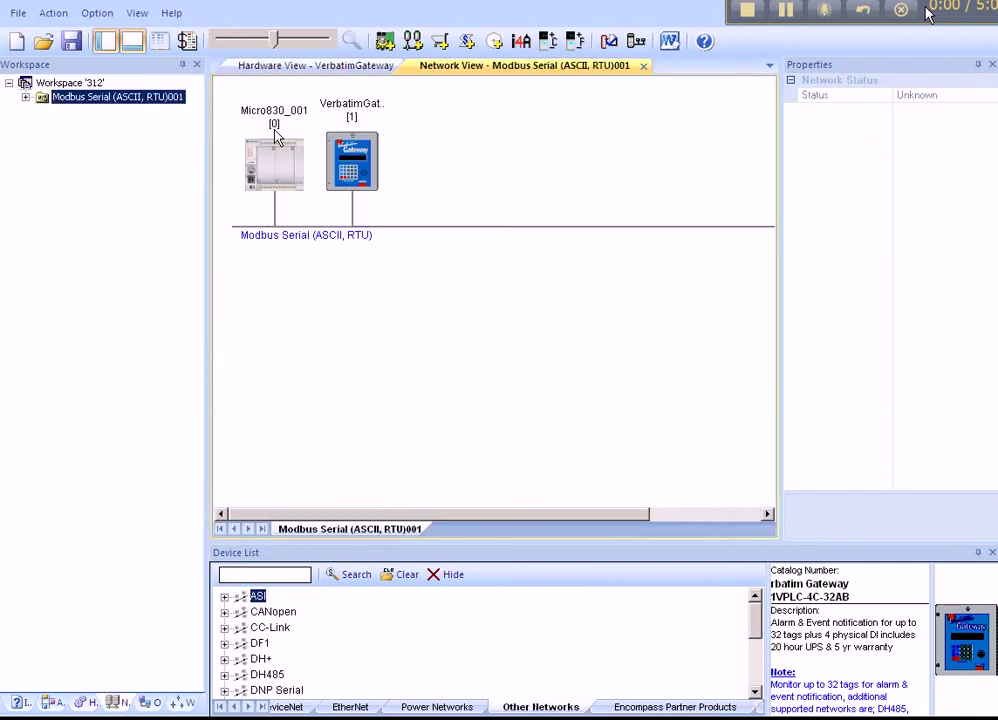
click(350, 122)
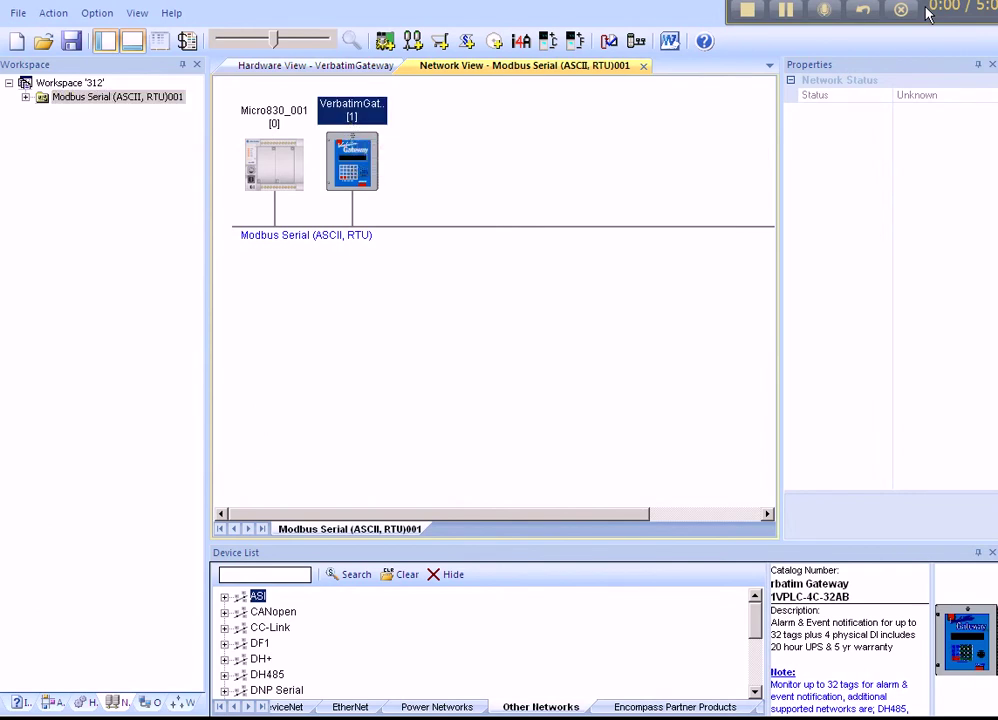
click(18, 13)
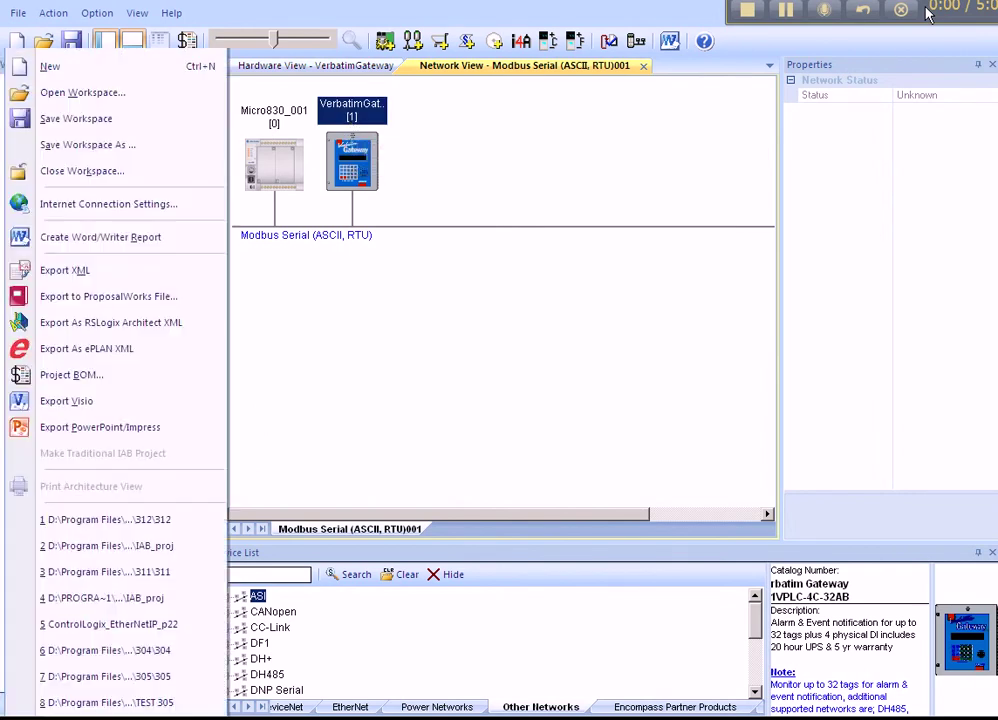
click(67, 380)
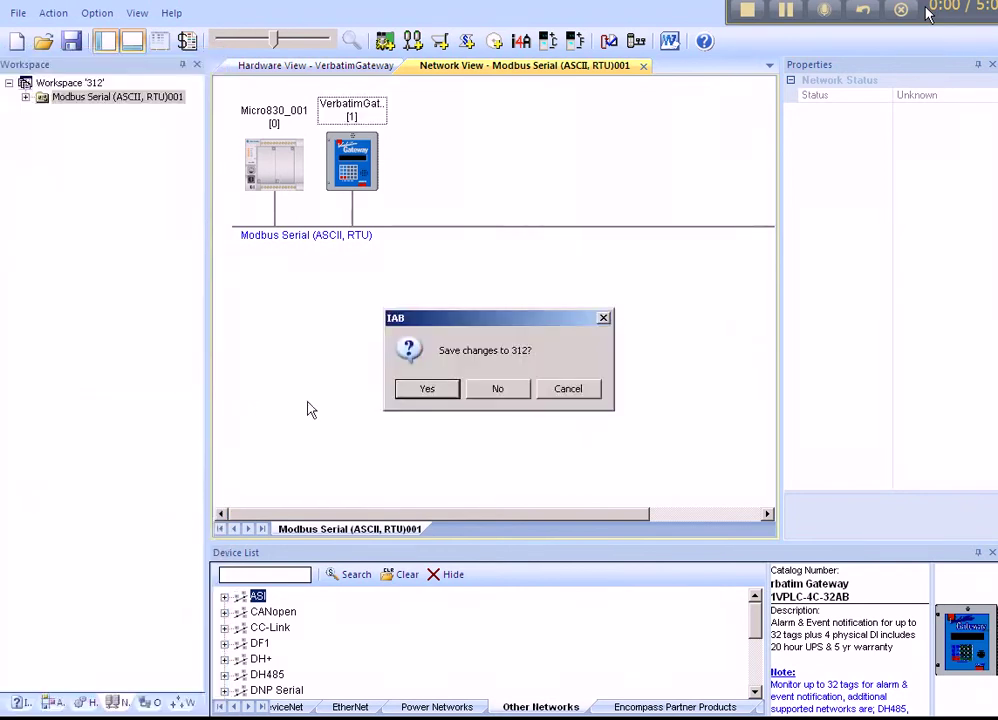
click(415, 396)
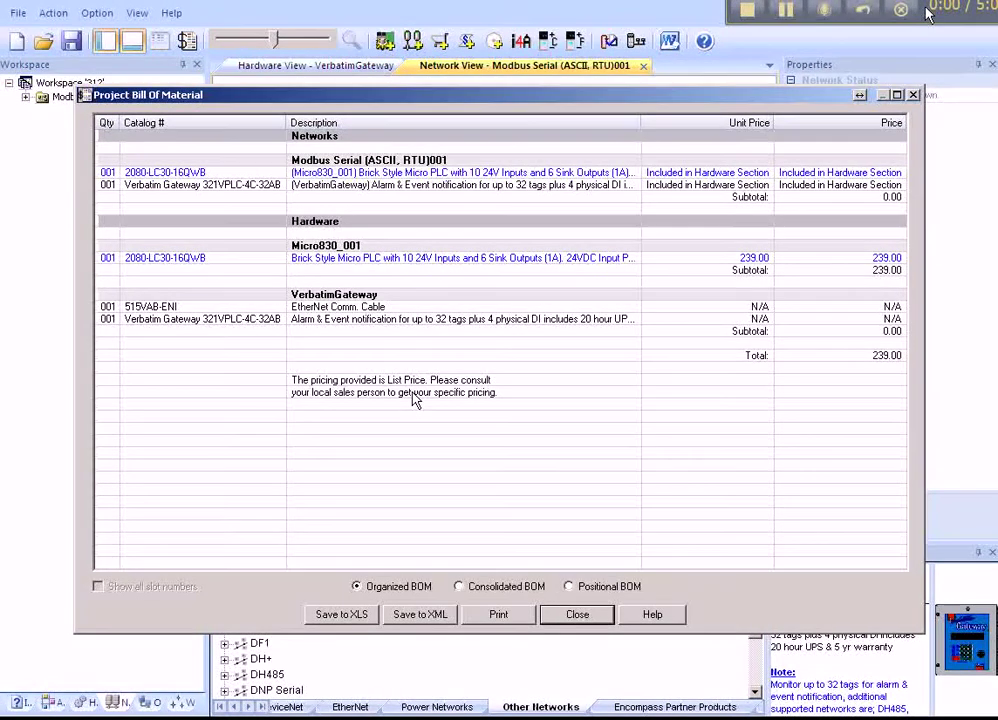
mouse_move(420, 392)
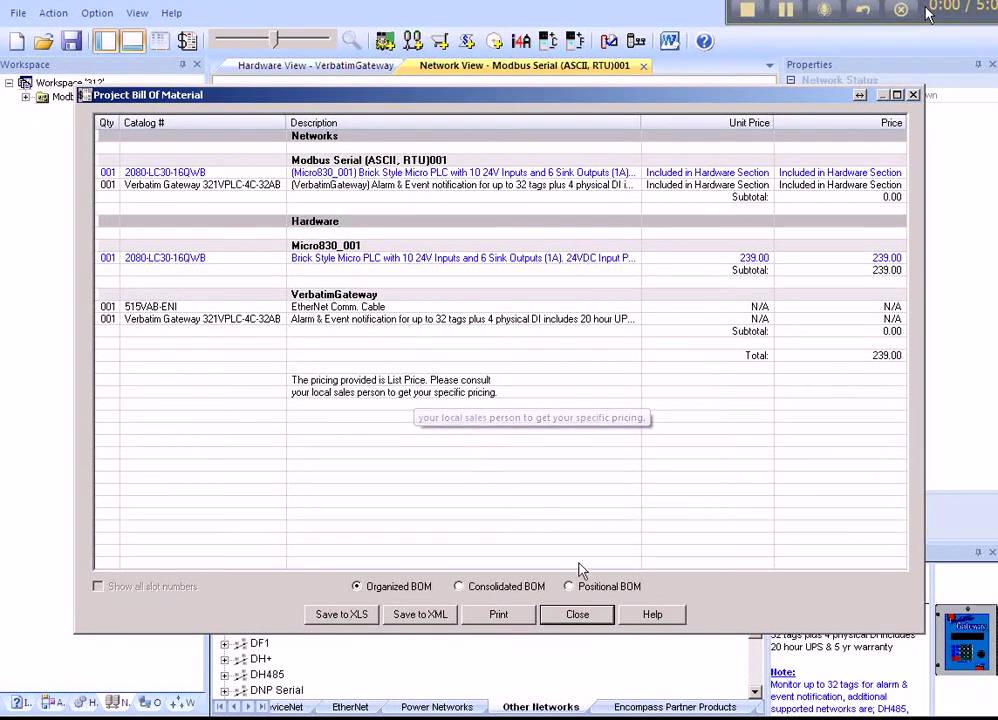
click(595, 614)
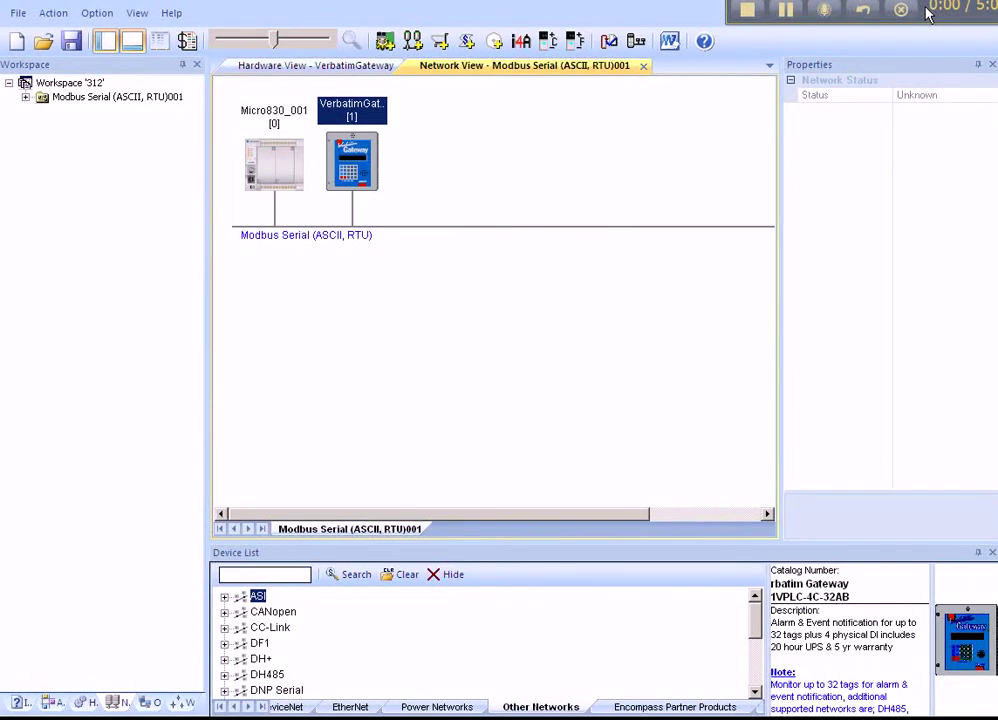
right_click(60, 83)
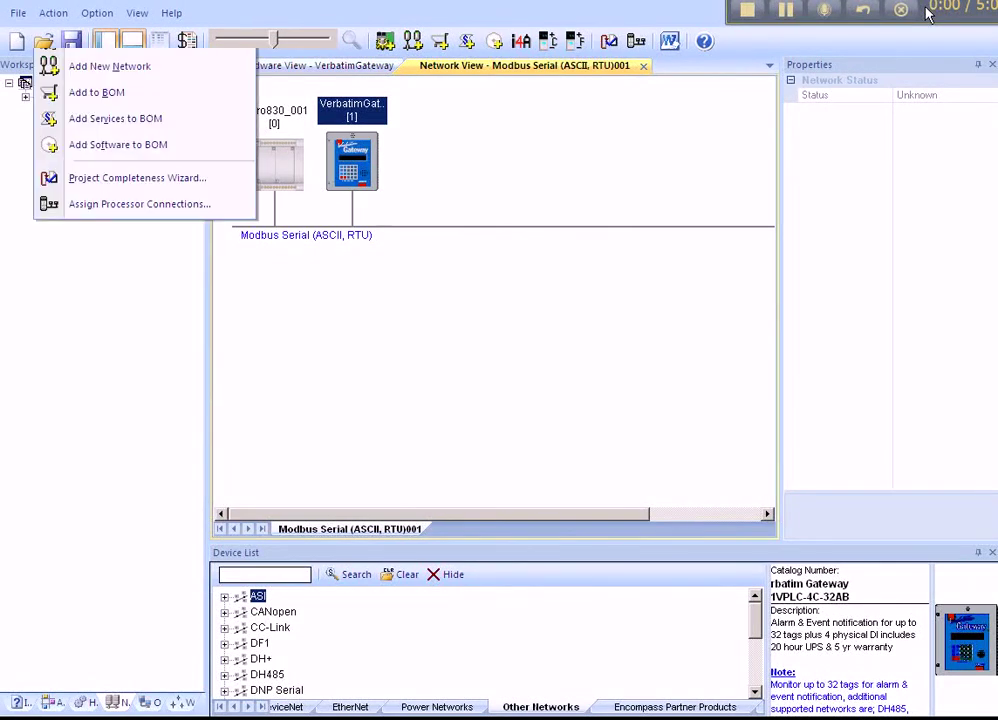
click(100, 179)
click(250, 178)
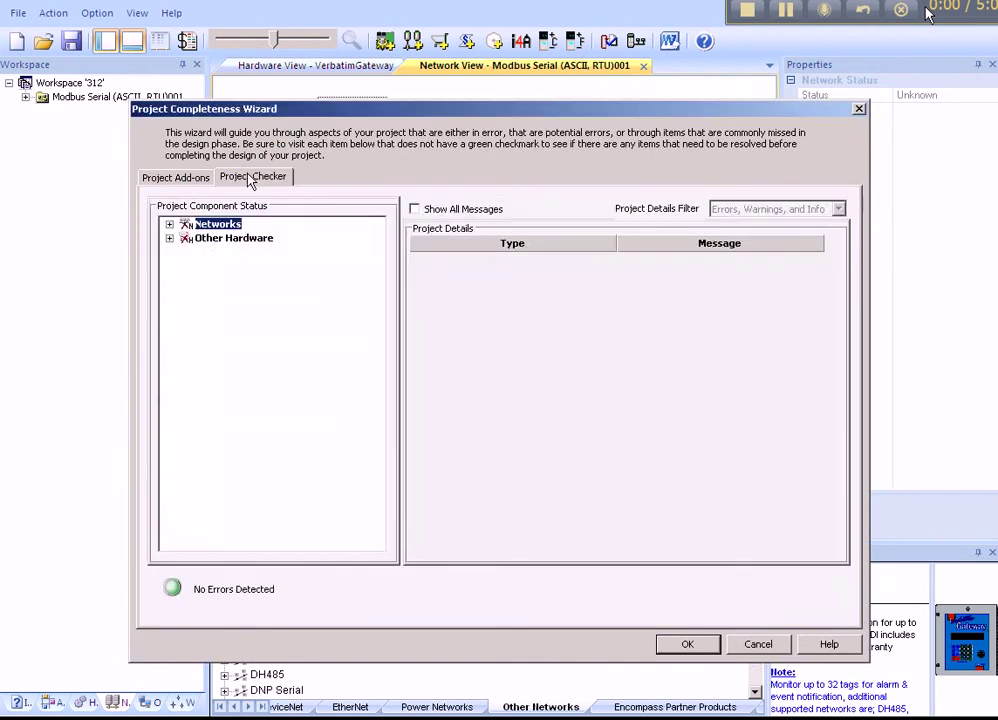
click(170, 239)
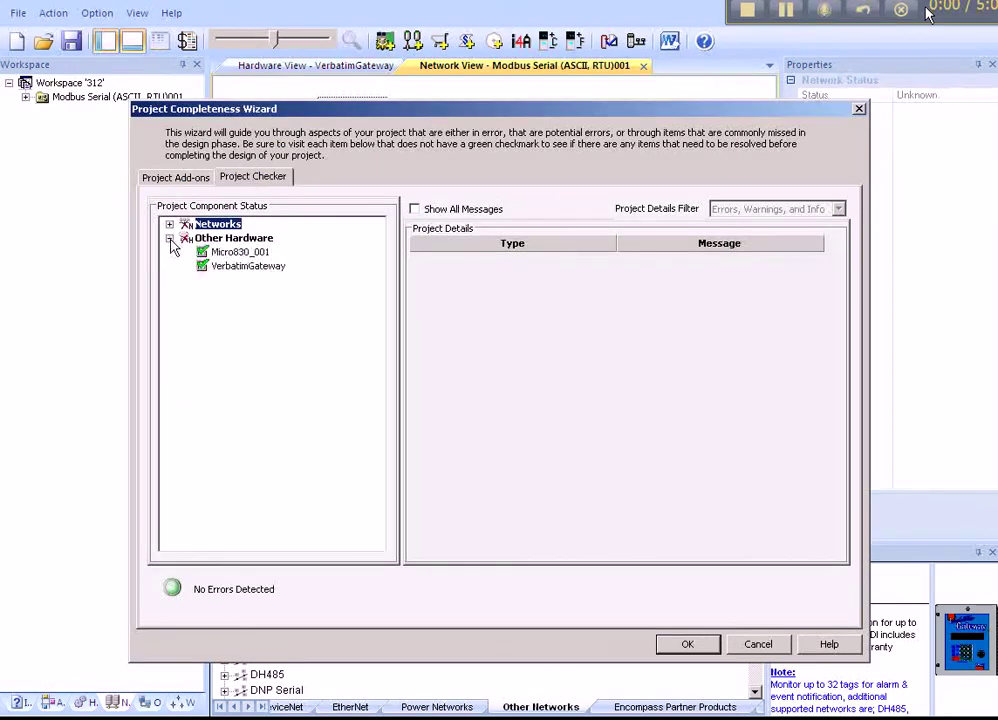
click(222, 253)
click(228, 256)
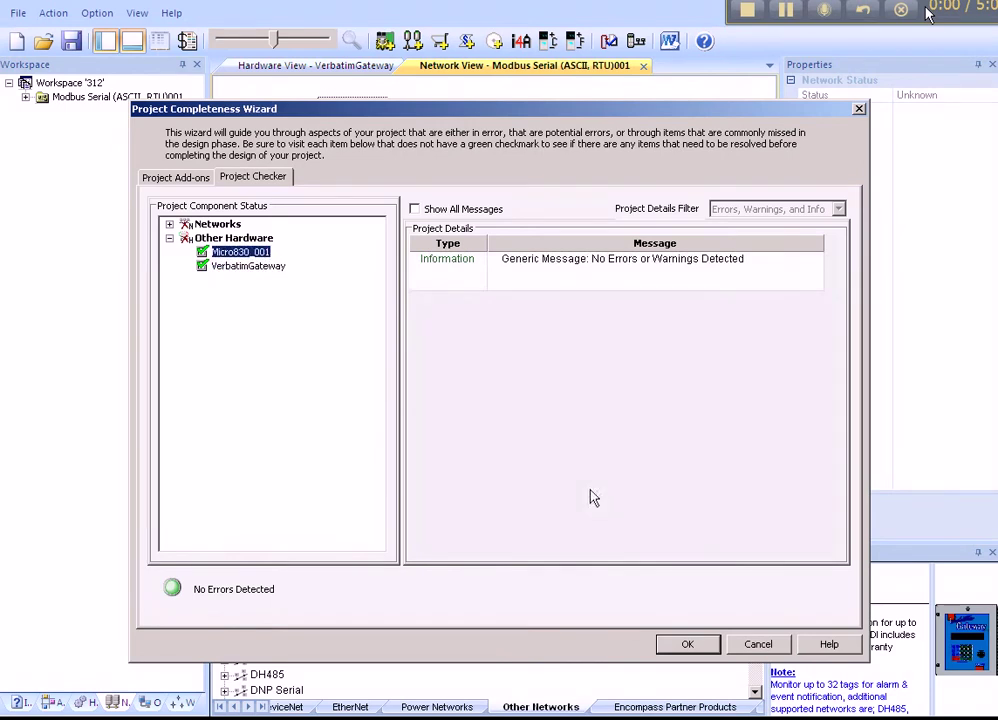
click(688, 646)
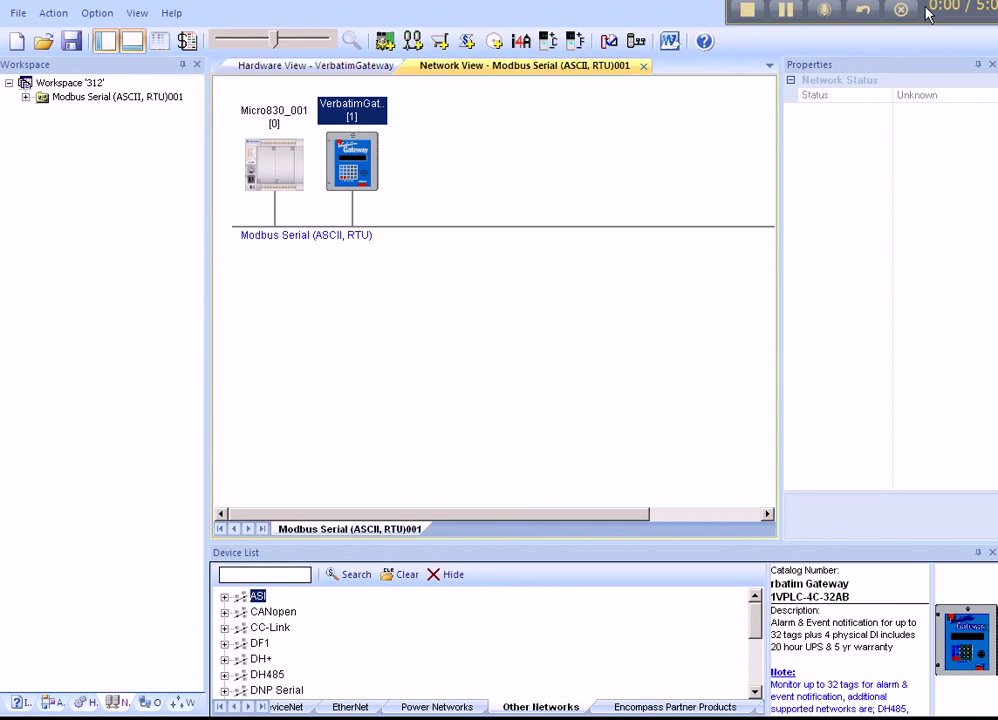
Browse the Help menu's Encompass Partners list for RACO Manufacturing & Engineering Co.
click(159, 41)
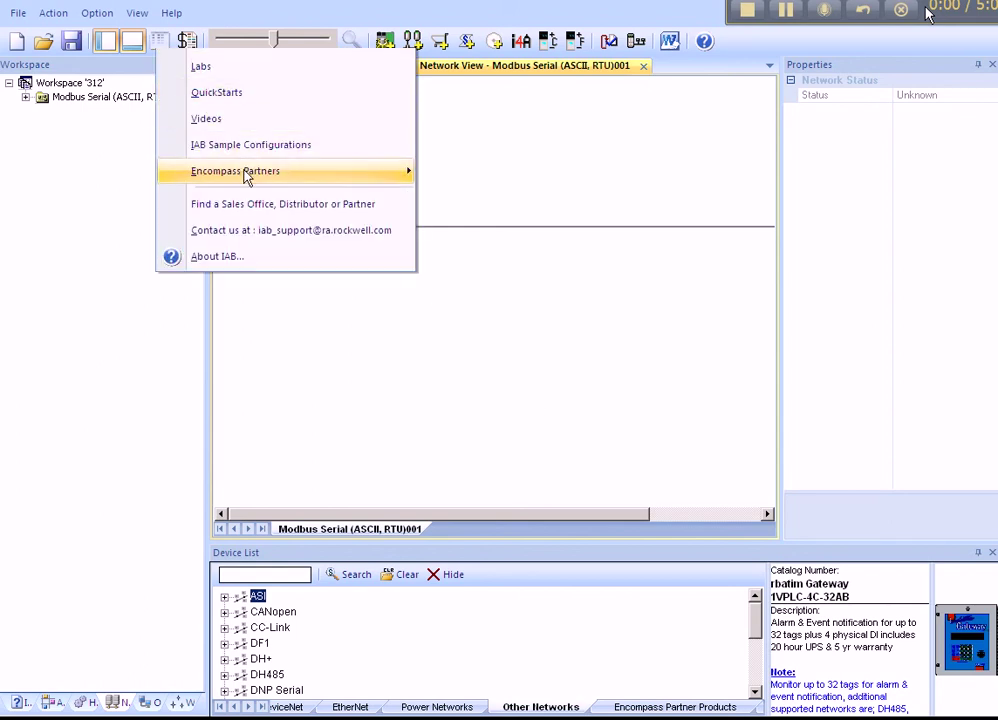
mouse_move(235, 171)
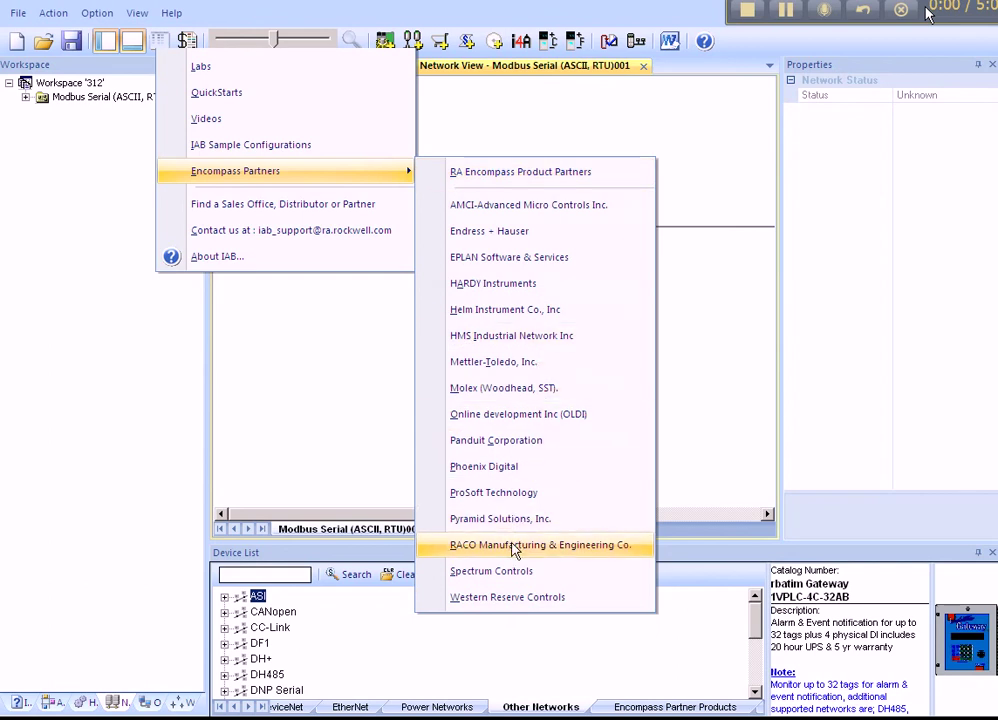
click(511, 545)
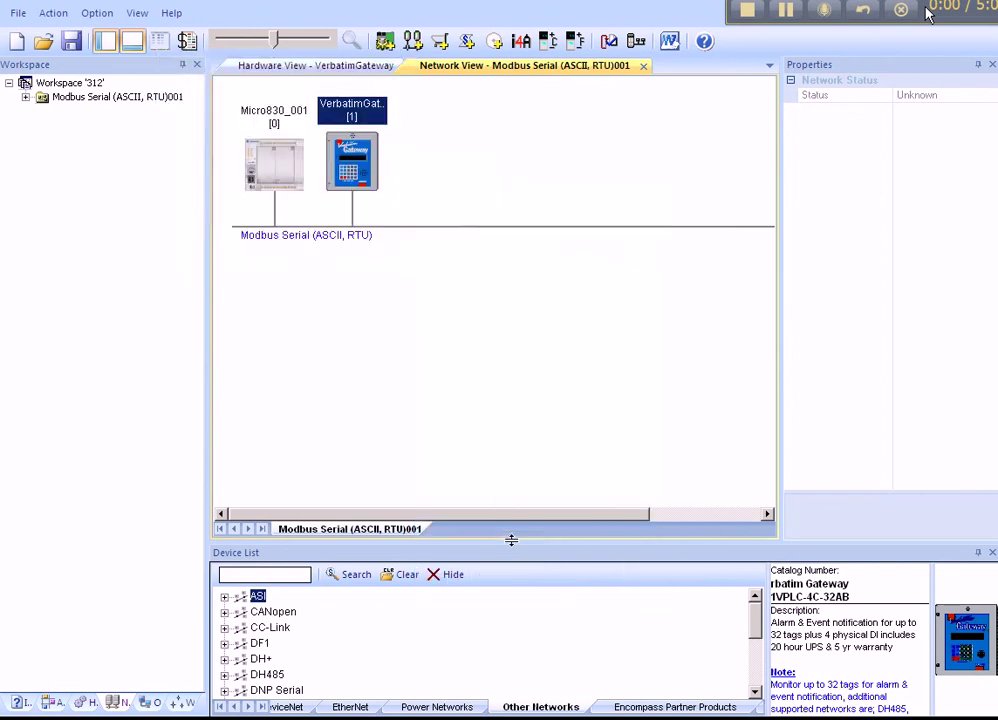